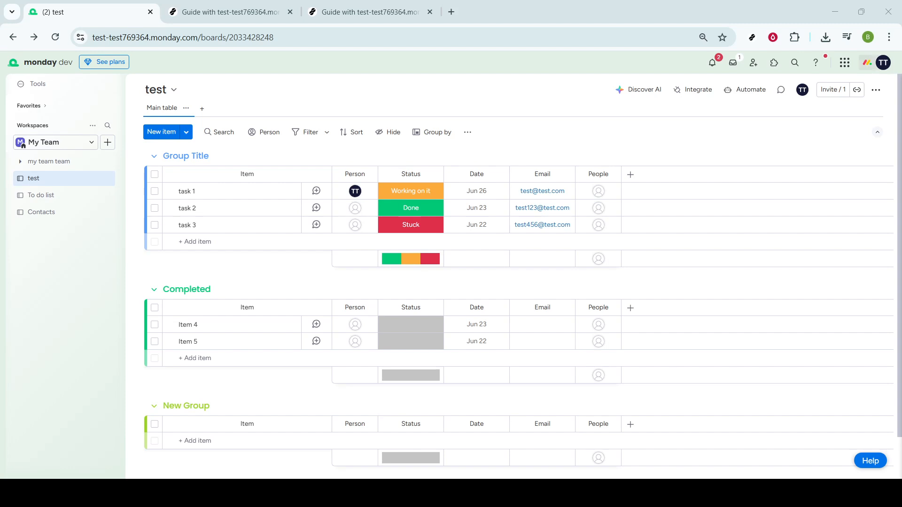
Step: Open the account's Automations center and dismiss the lesson prompt about learning automations
left_click(884, 67)
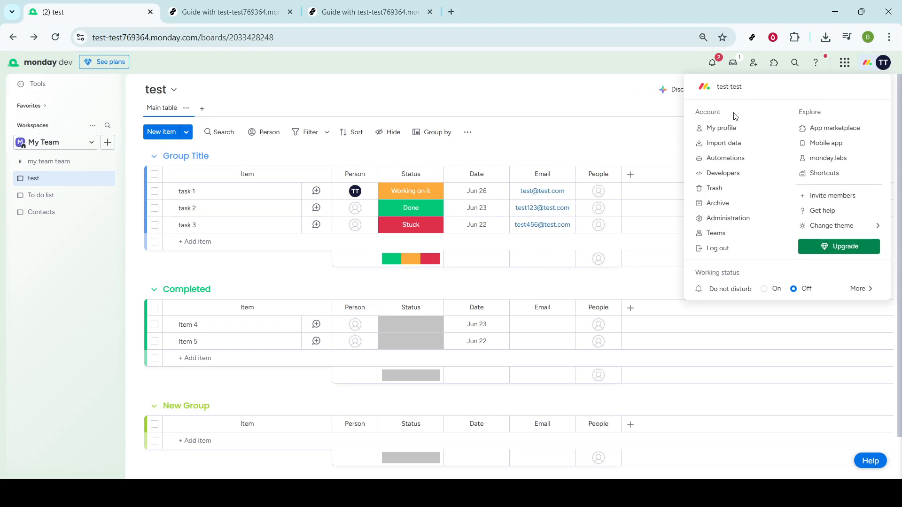
left_click(726, 159)
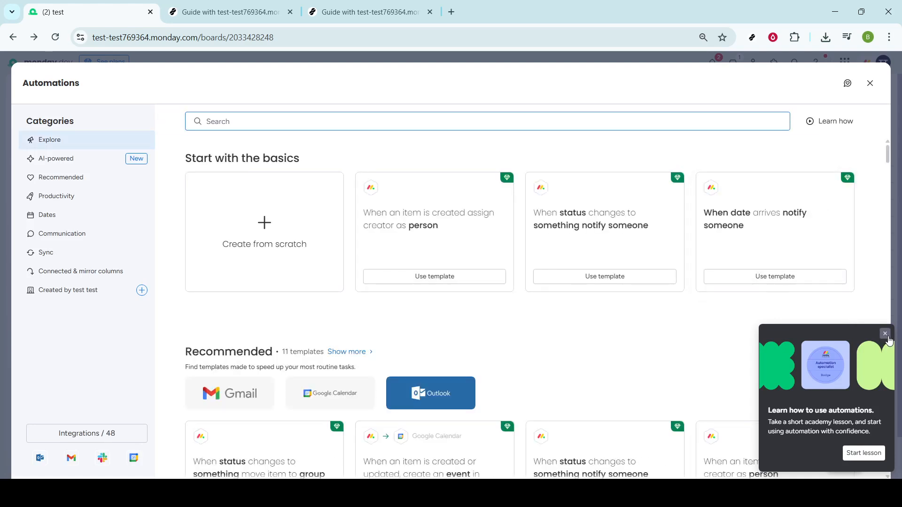
left_click(886, 335)
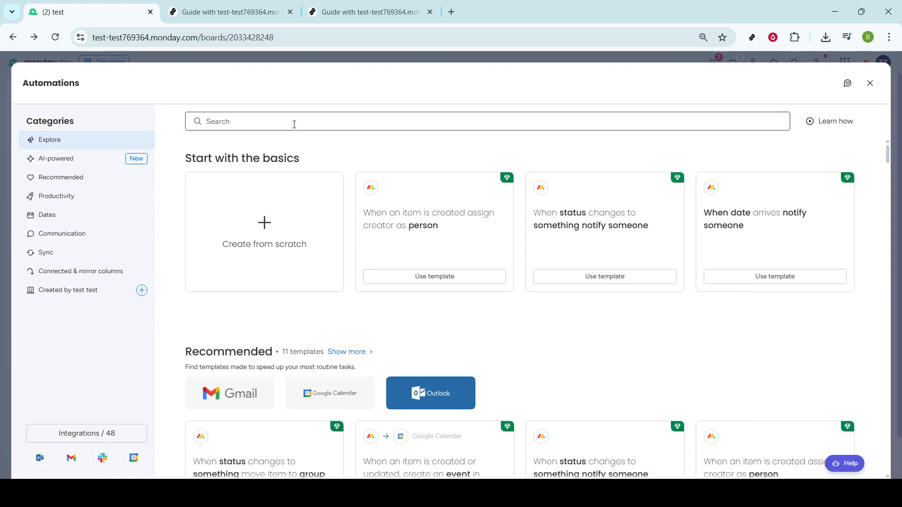
Step: Search the automation templates for "google cal" and open the Google Calendar template collection
left_click(294, 125)
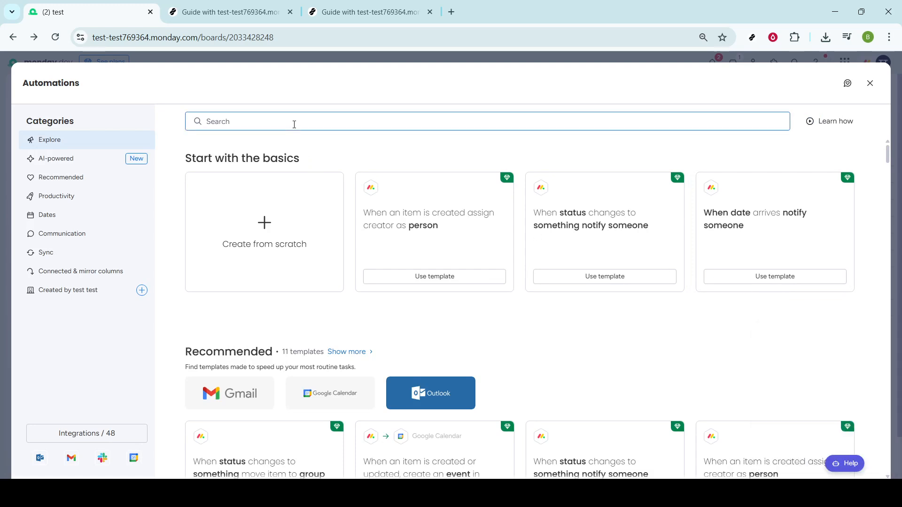
type("googl")
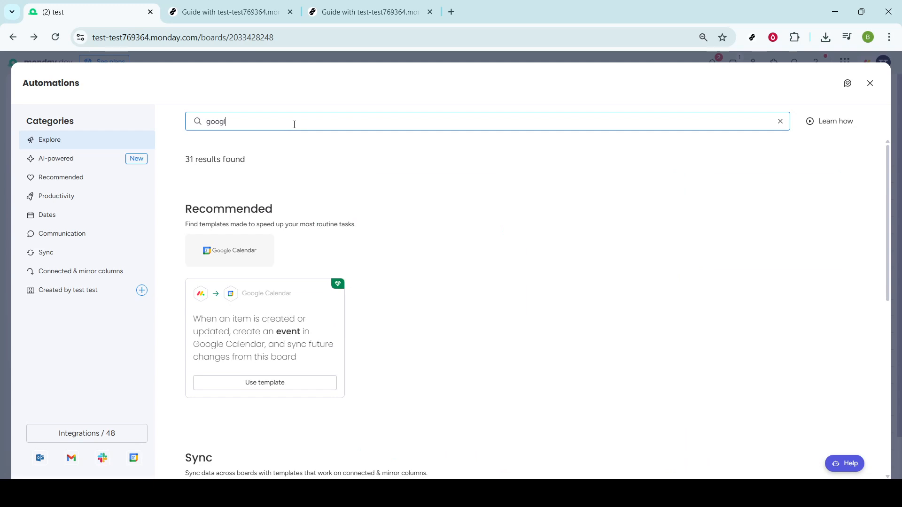
type("e cal")
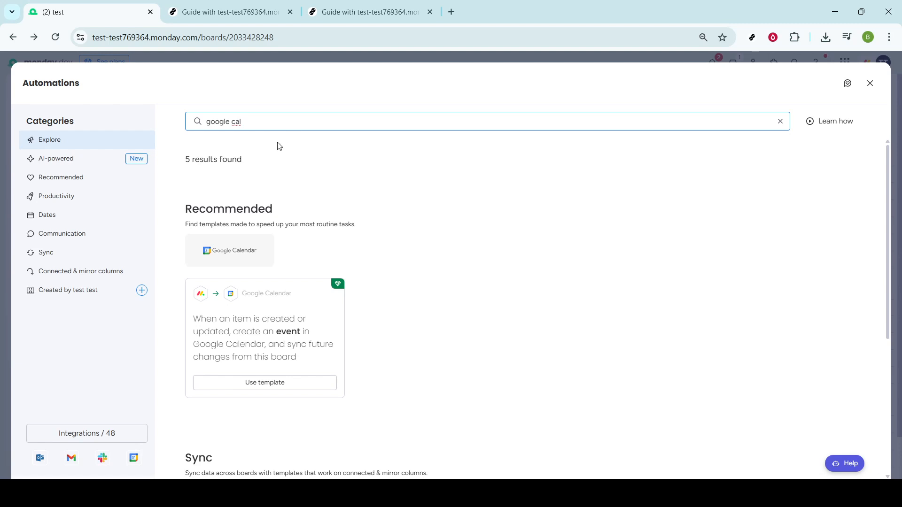
left_click(253, 256)
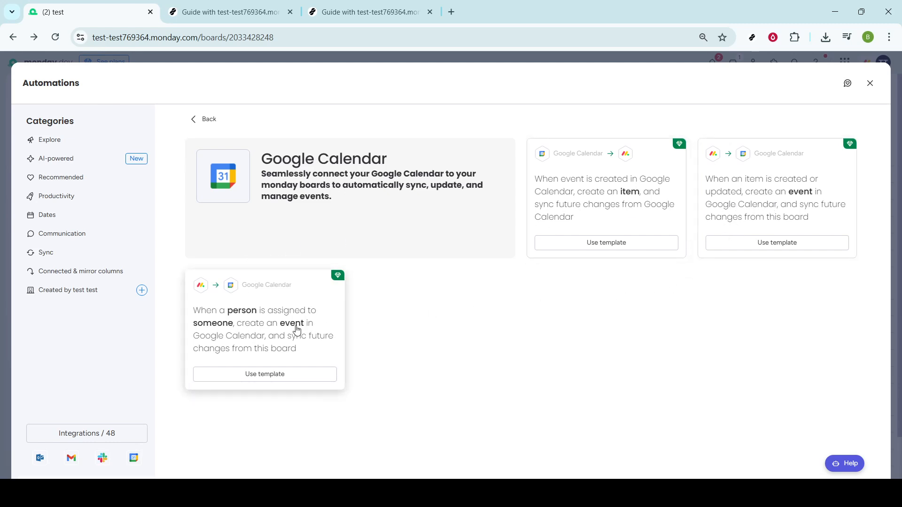
Step: Use the template that creates a Google Calendar event when a person is assigned, and apply it to the Tasks board
left_click(296, 330)
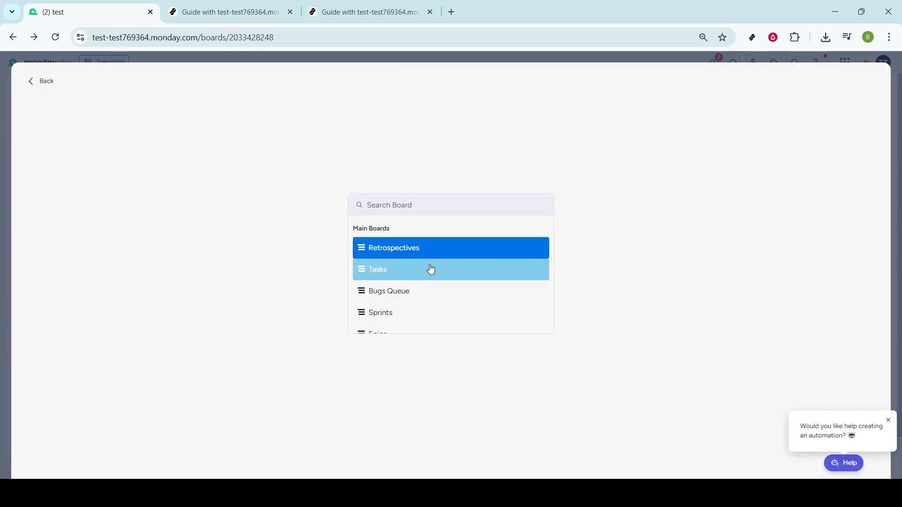
scroll(434, 267, "down", 2)
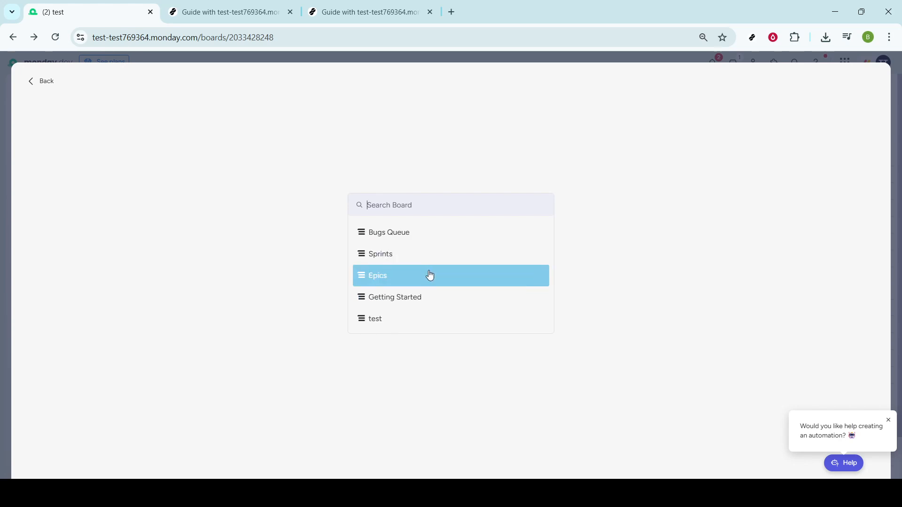
scroll(429, 275, "down", 2)
scroll(429, 278, "up", 5)
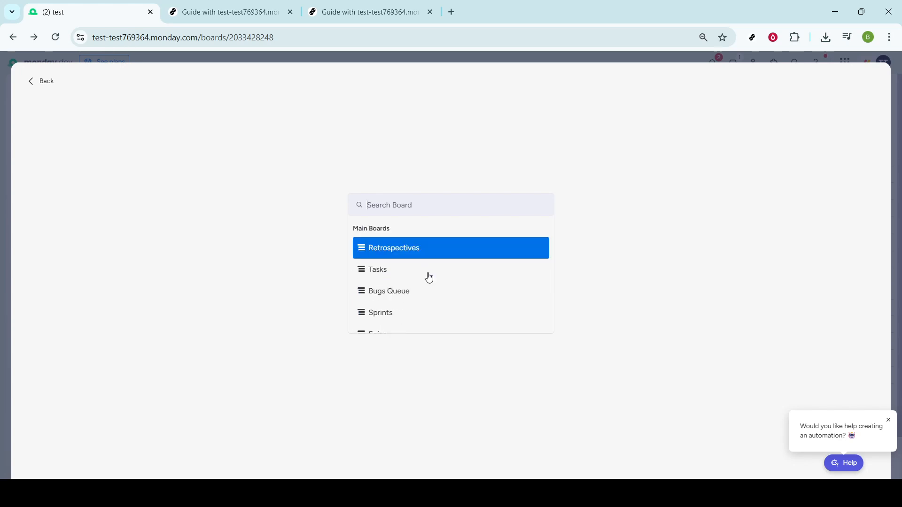
scroll(429, 278, "down", 5)
scroll(429, 278, "up", 5)
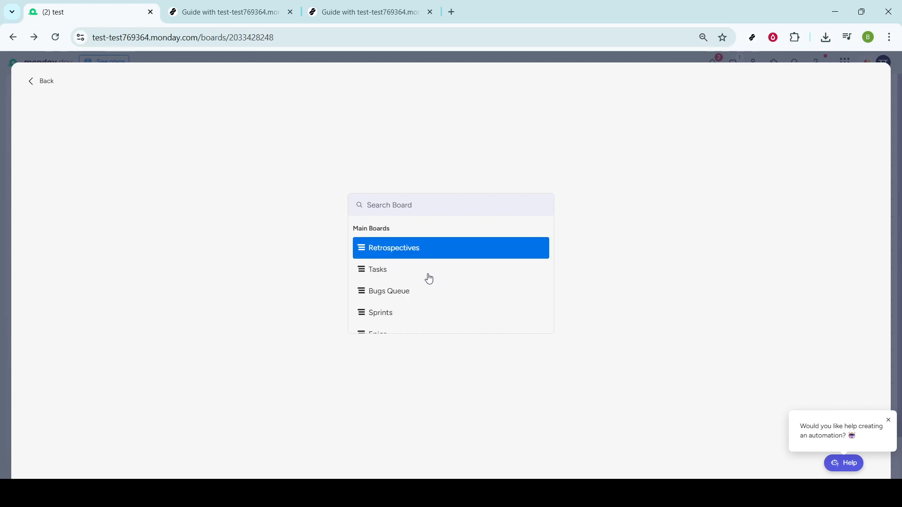
left_click(397, 272)
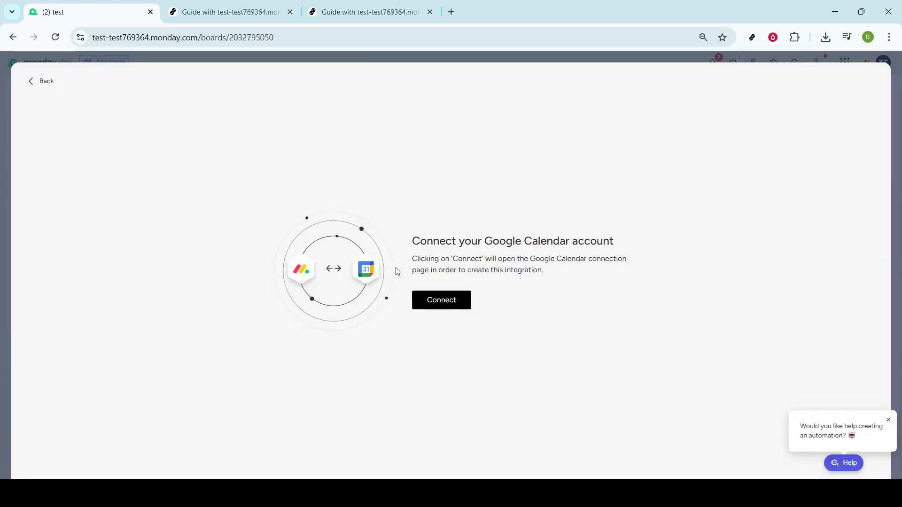
Step: Connect Google Calendar by choosing the existing Google account and approving monday.com's sign-in and access request
left_click(467, 303)
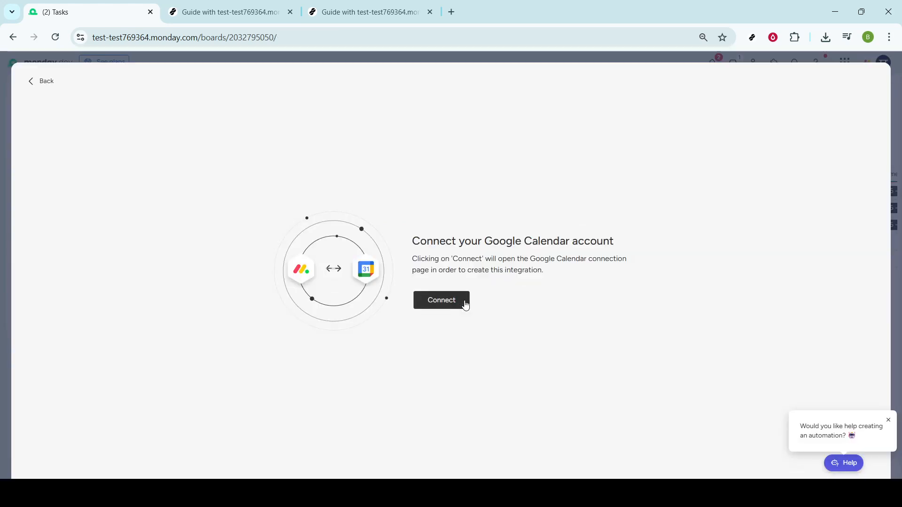
left_click(466, 304)
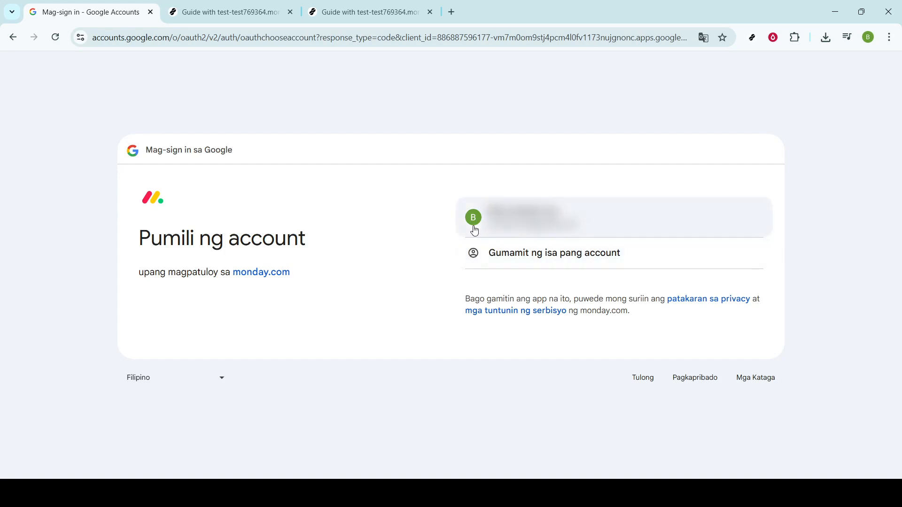
left_click(475, 231)
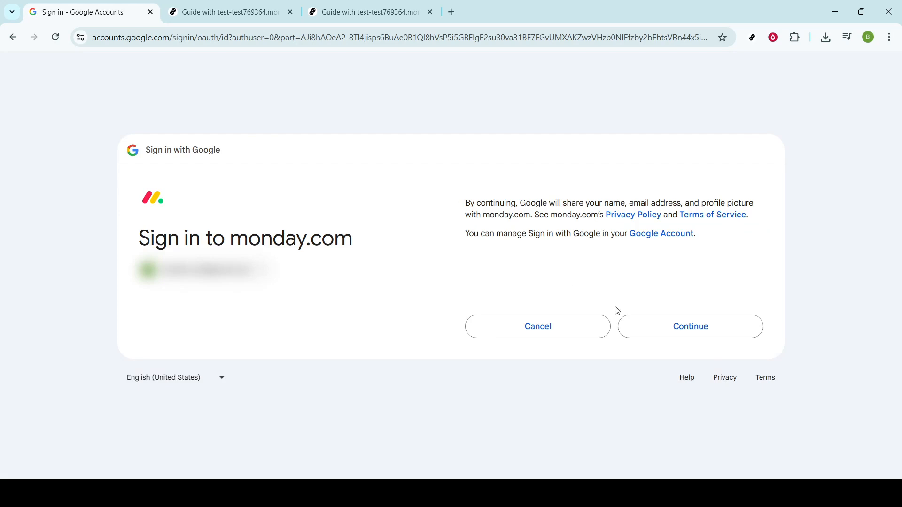
left_click(647, 332)
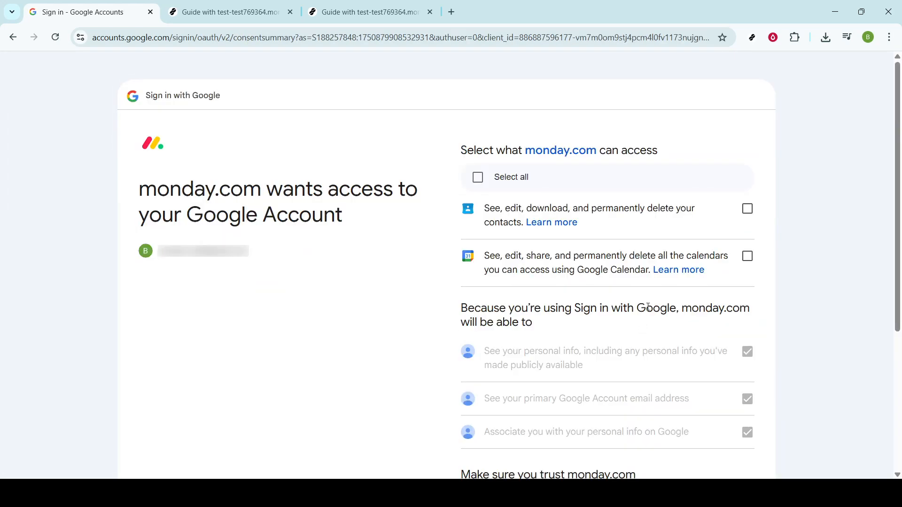
scroll(700, 315, "down", 5)
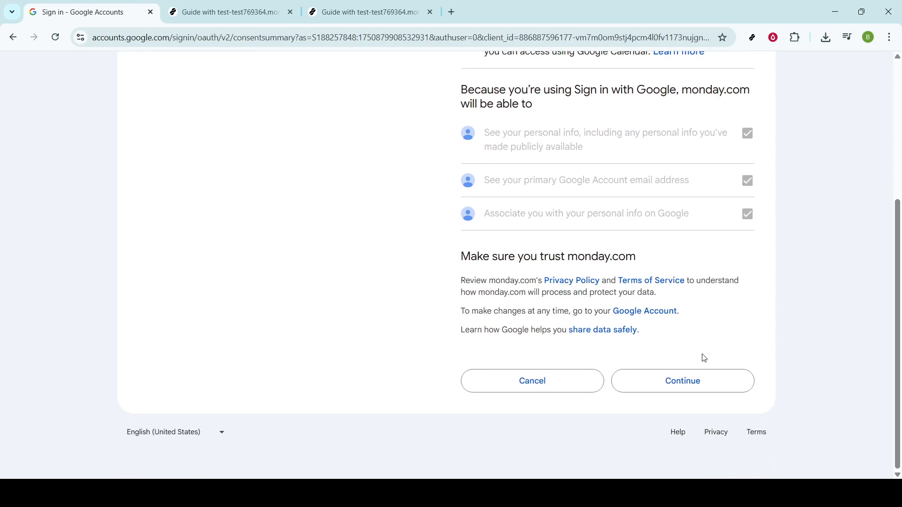
left_click(702, 384)
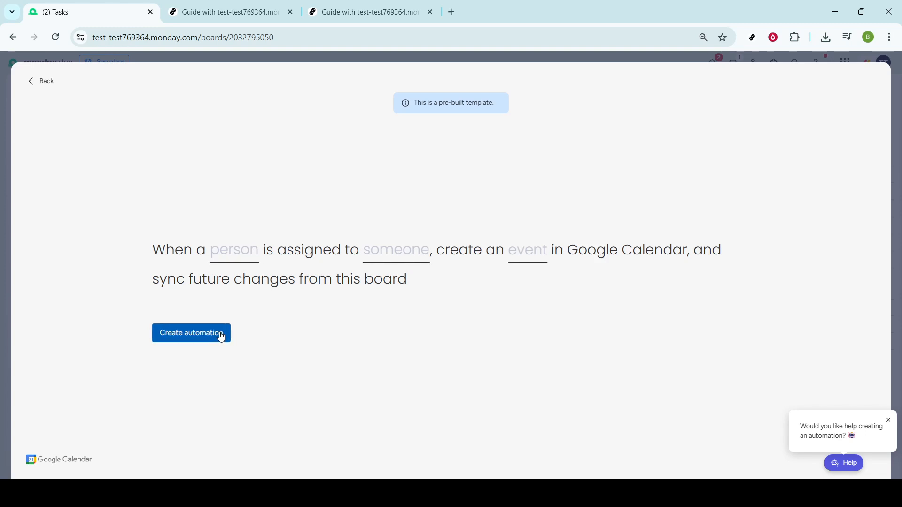
Step: Set the automation's person column to Owner and its assignee to the listed team member
left_click(235, 252)
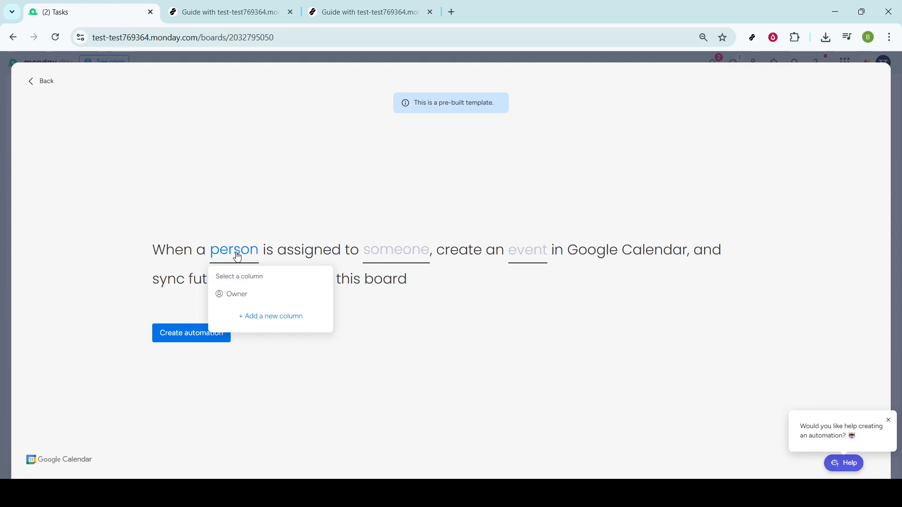
left_click(262, 299)
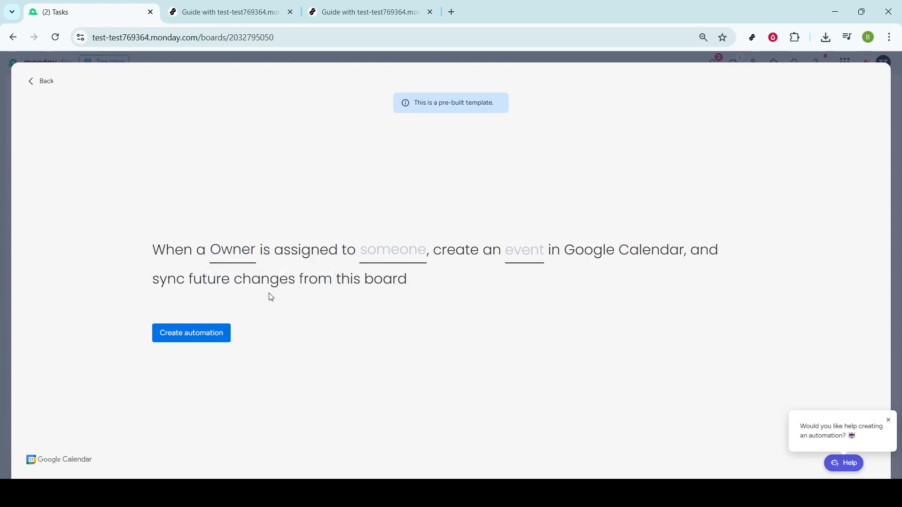
left_click(408, 259)
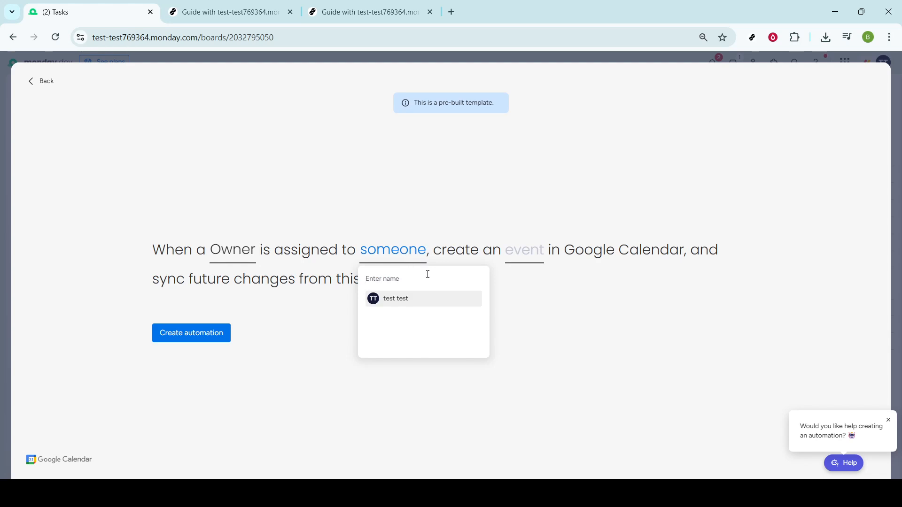
left_click(442, 303)
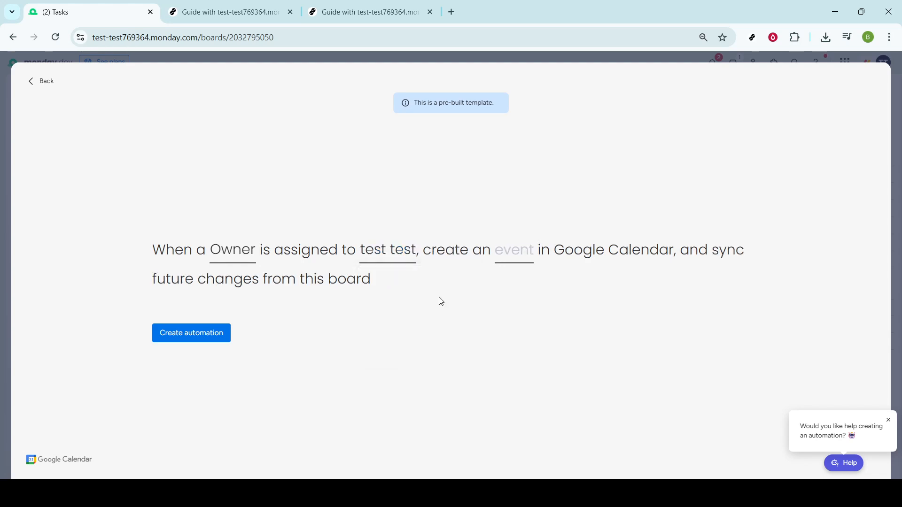
left_click(525, 254)
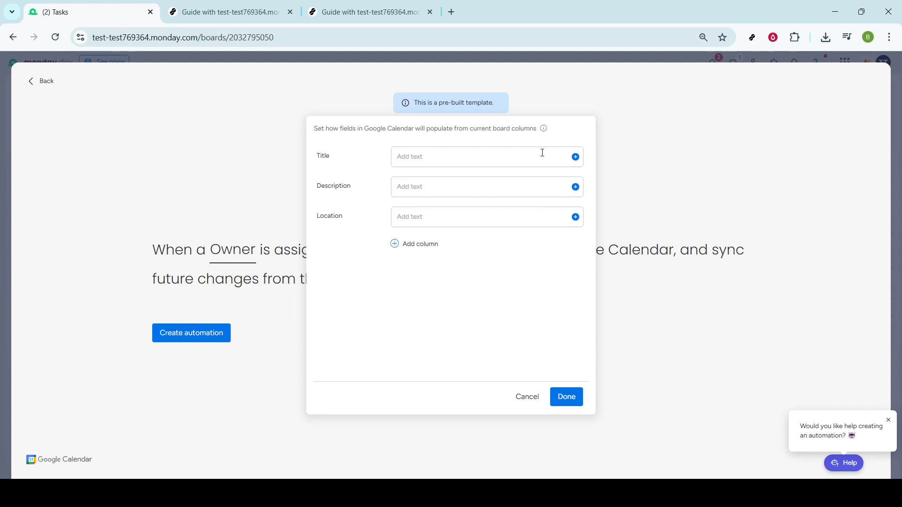
left_click(445, 152)
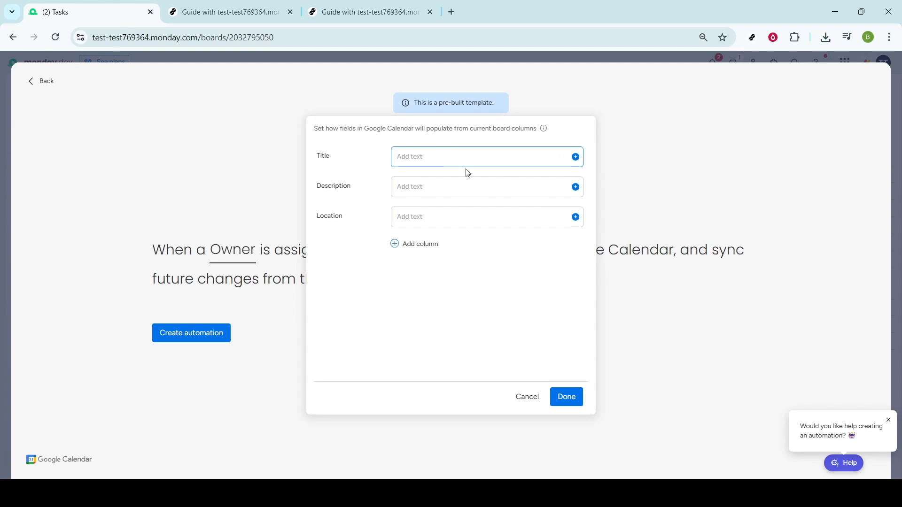
left_click(479, 182)
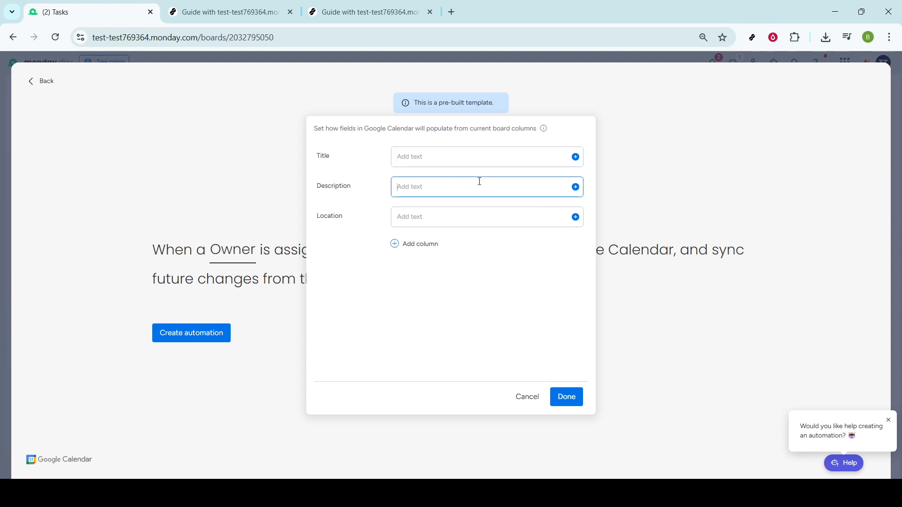
left_click(510, 215)
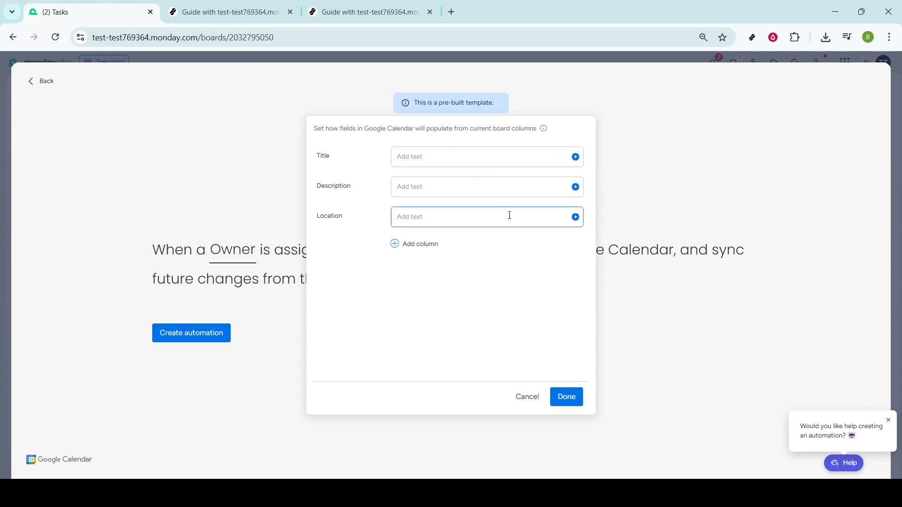
left_click(529, 400)
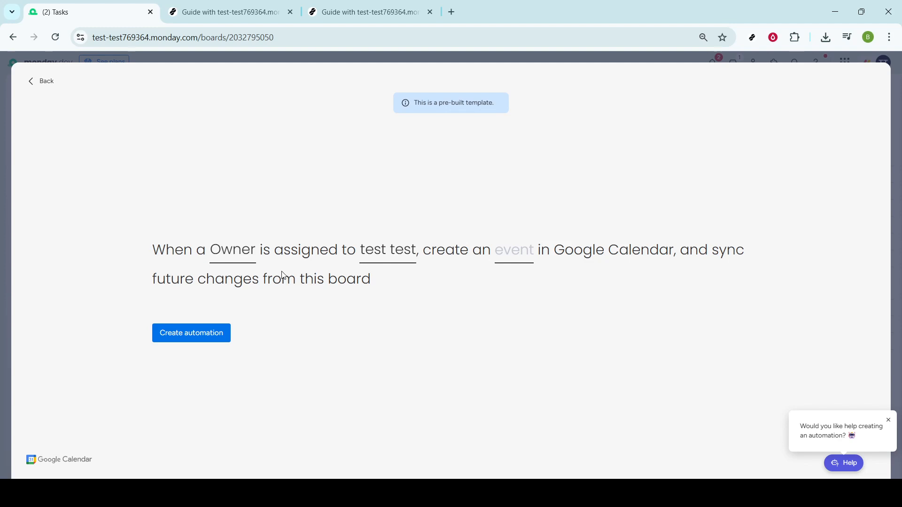
Step: Open the automation's event settings for mapping board columns to Google Calendar fields
left_click(512, 260)
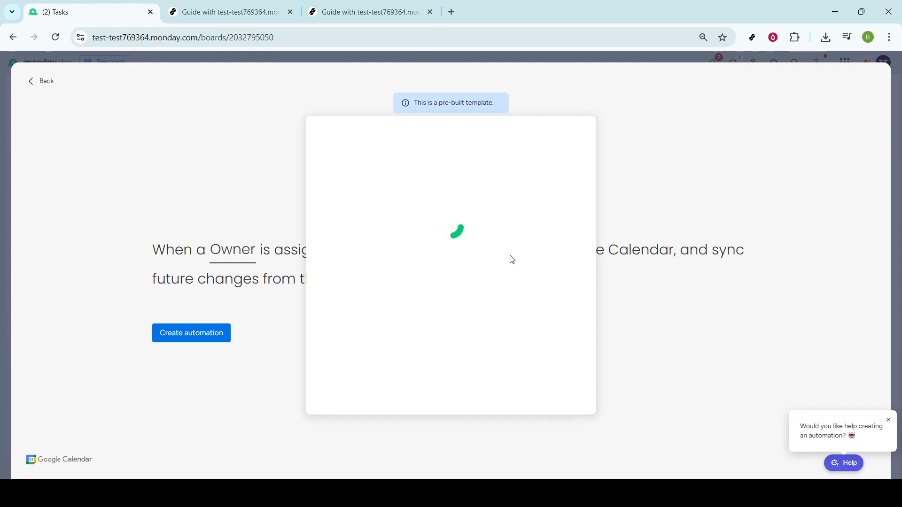